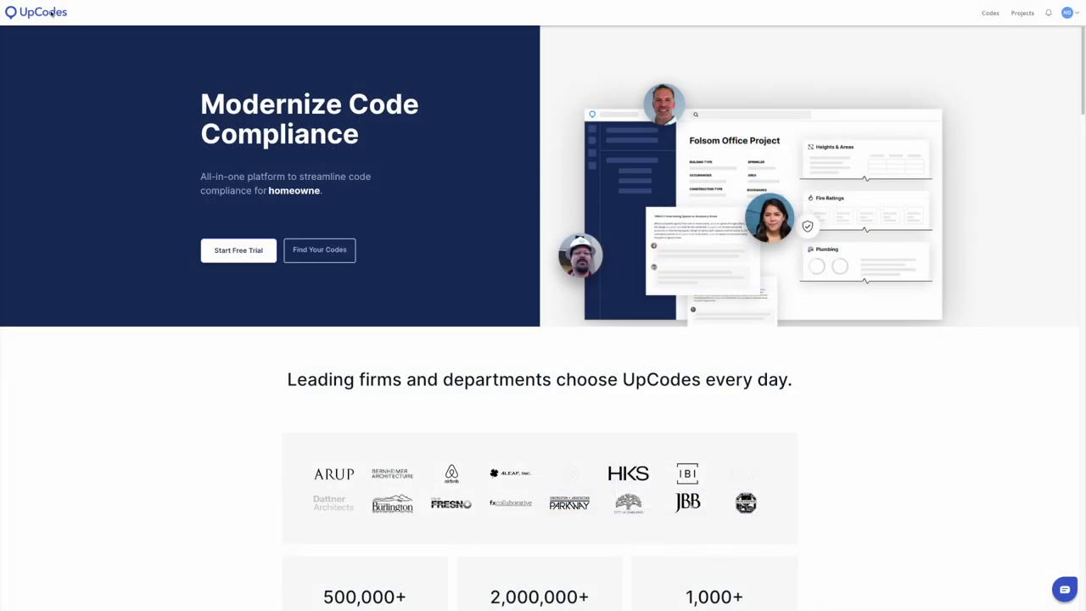
- Return to the home dashboard and bring up the account menu
click(51, 13)
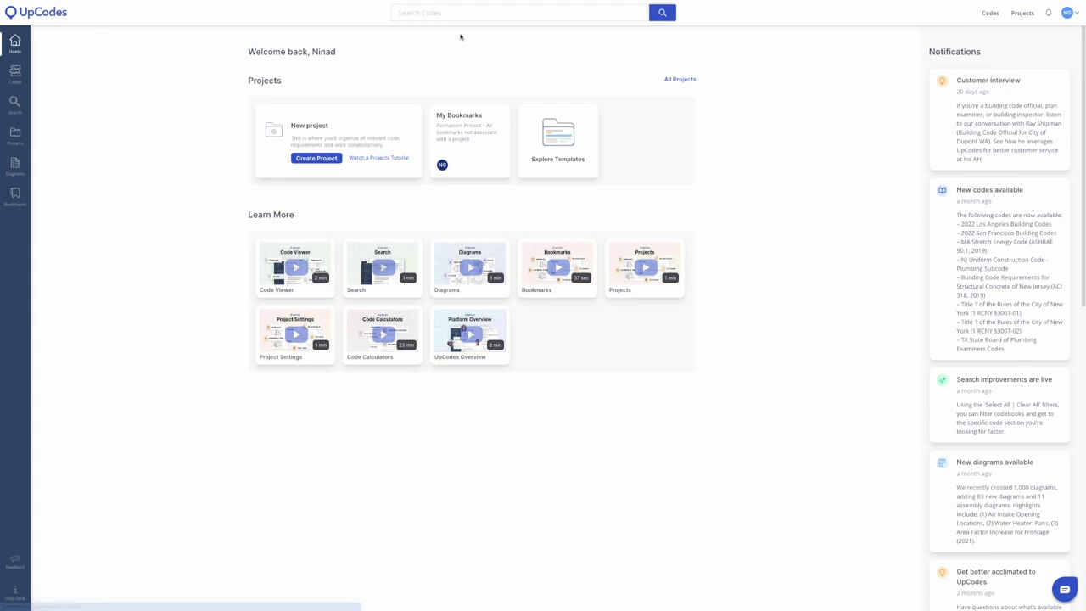
click(1077, 13)
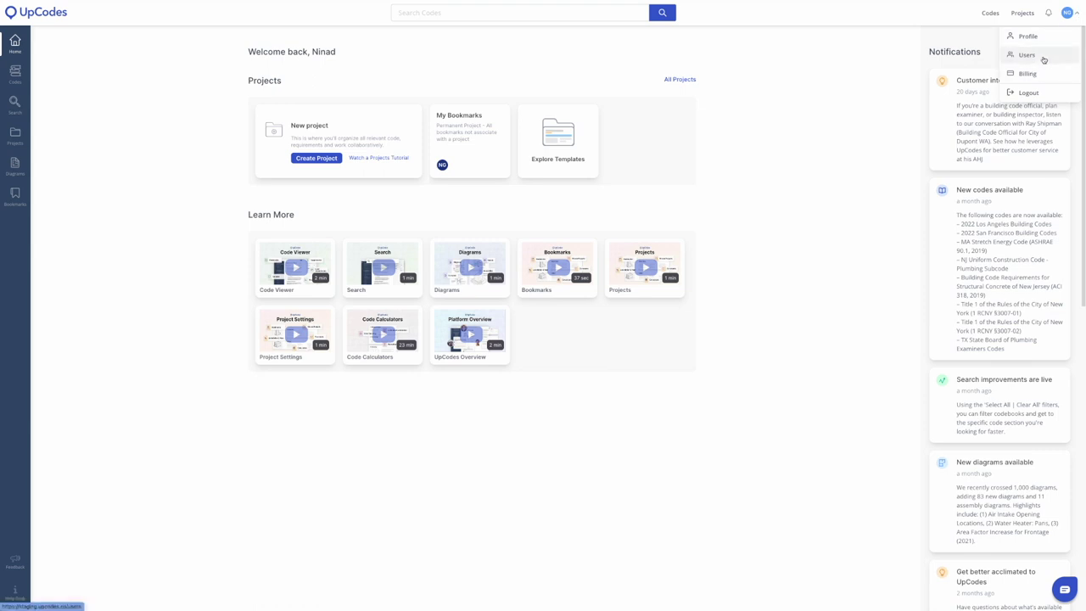
click(1042, 41)
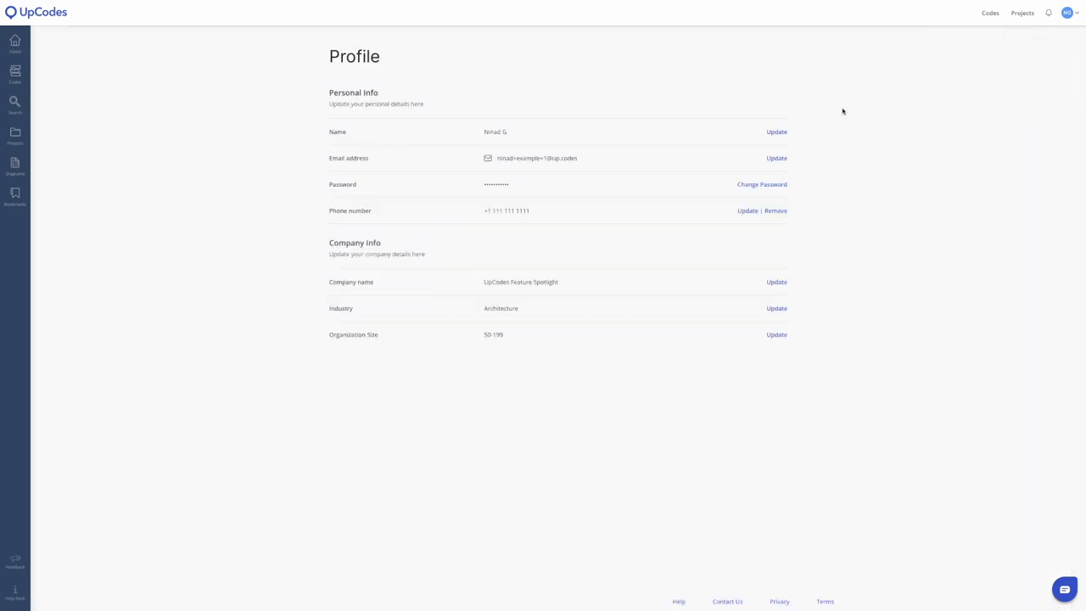
click(779, 132)
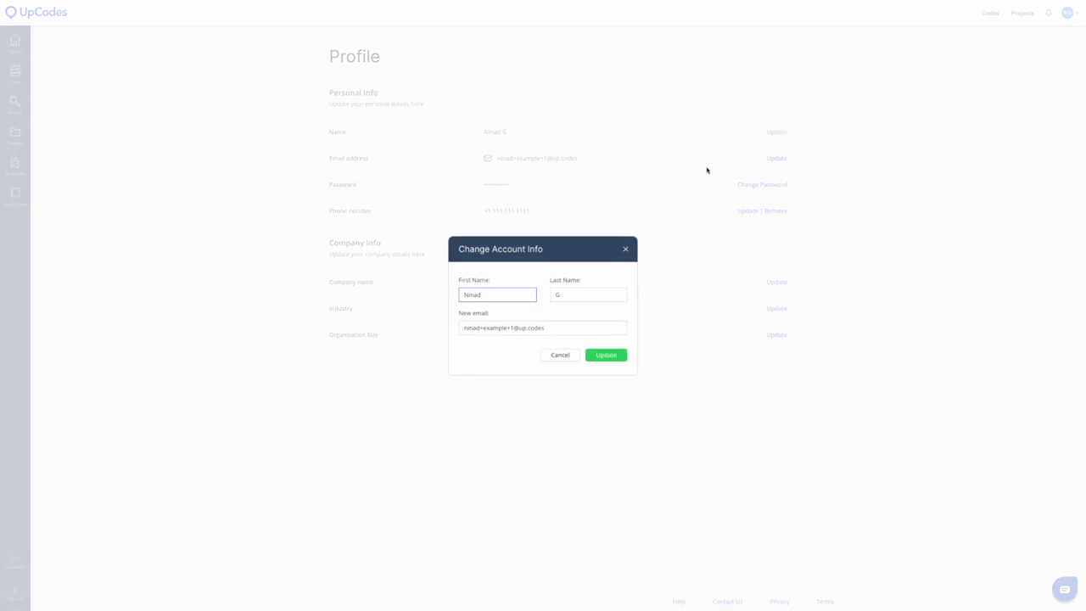
click(561, 294)
click(559, 329)
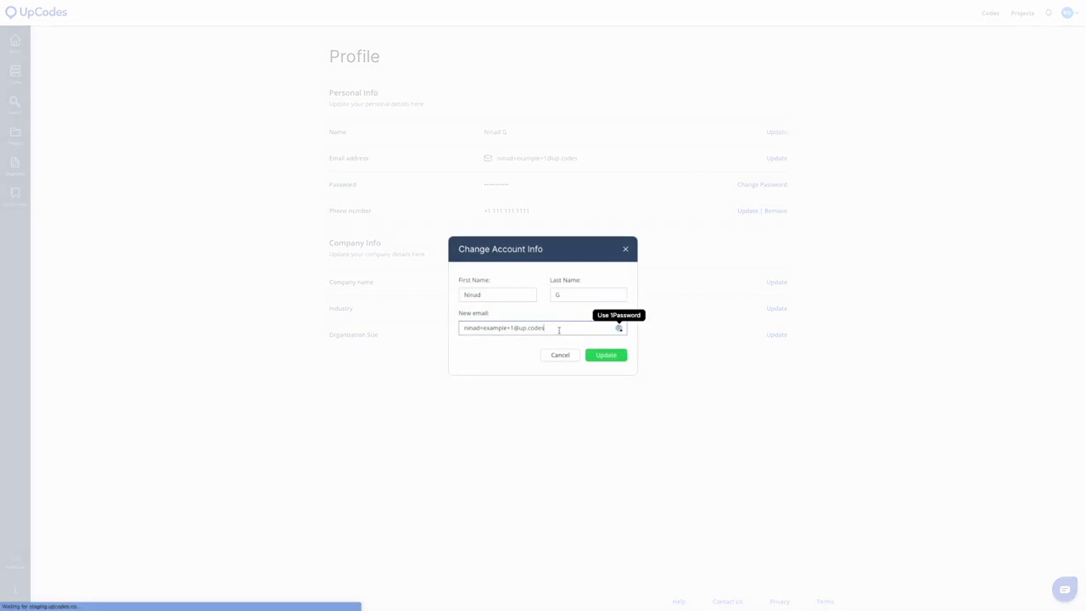
drag(514, 328, 480, 328)
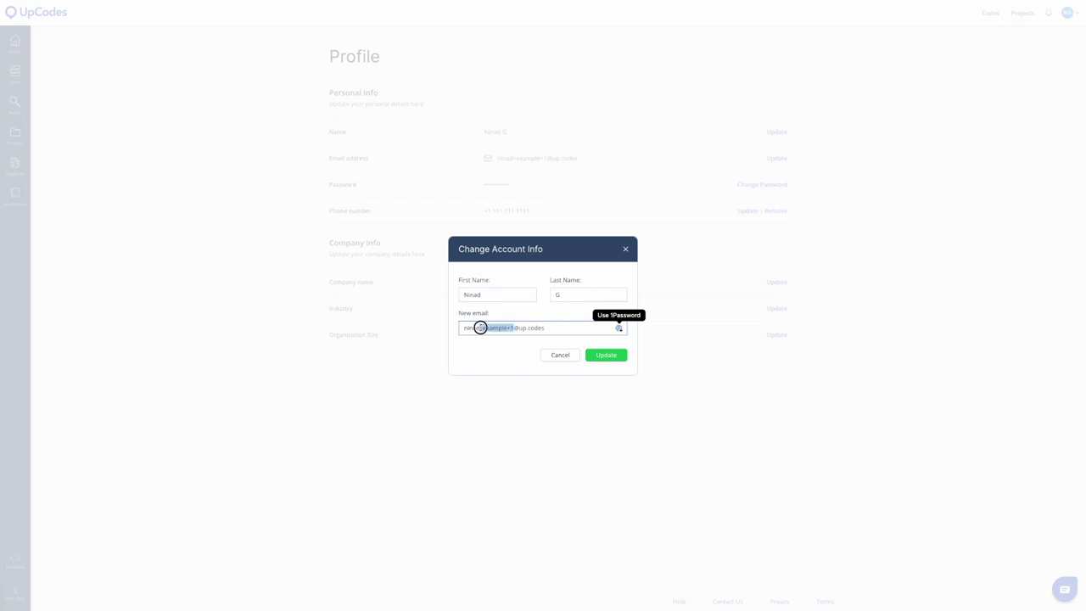
key(BackSpace)
click(607, 360)
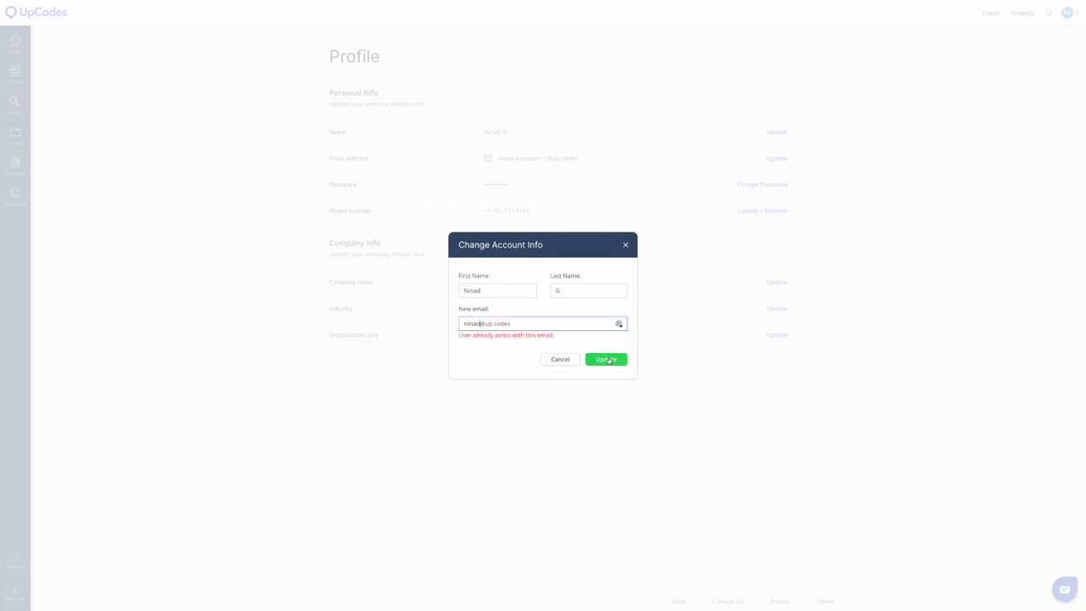
click(558, 359)
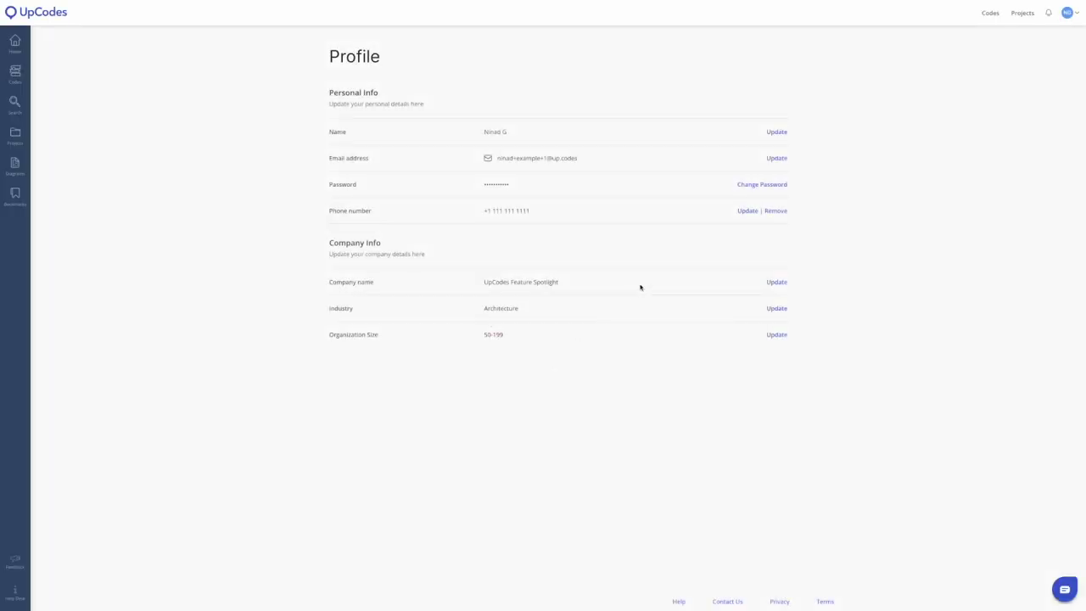
- Send a password-reset email for the account and dismiss the 'Email sent' confirmation
click(752, 188)
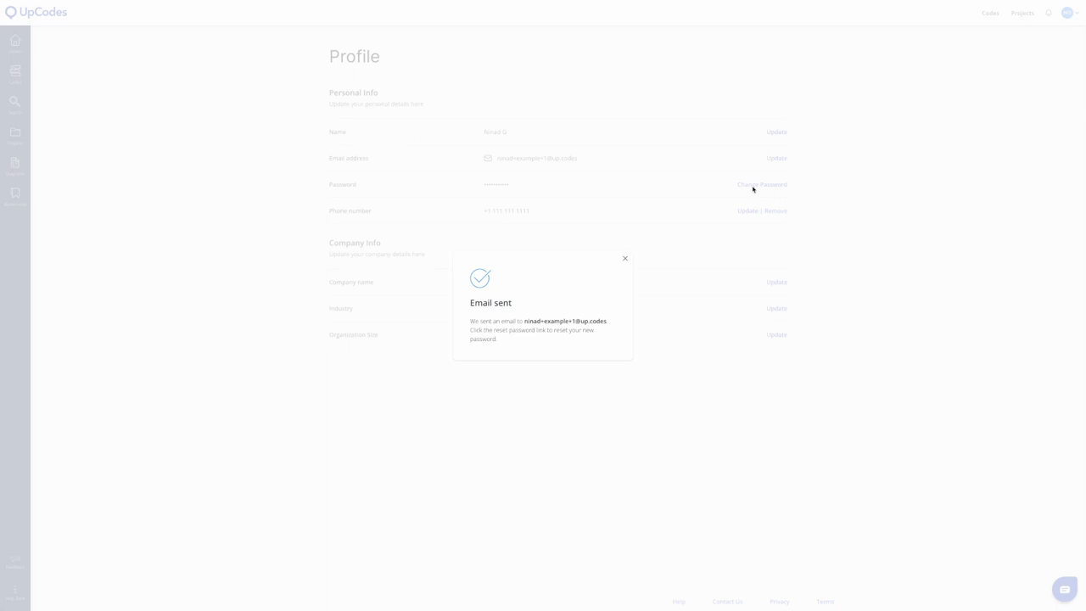
click(625, 260)
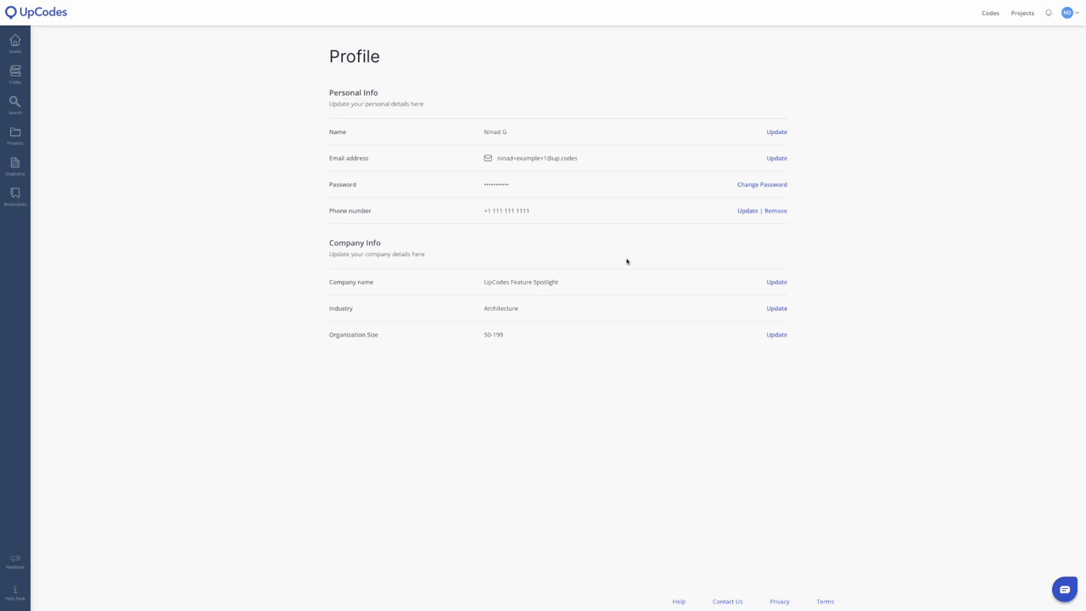
click(775, 283)
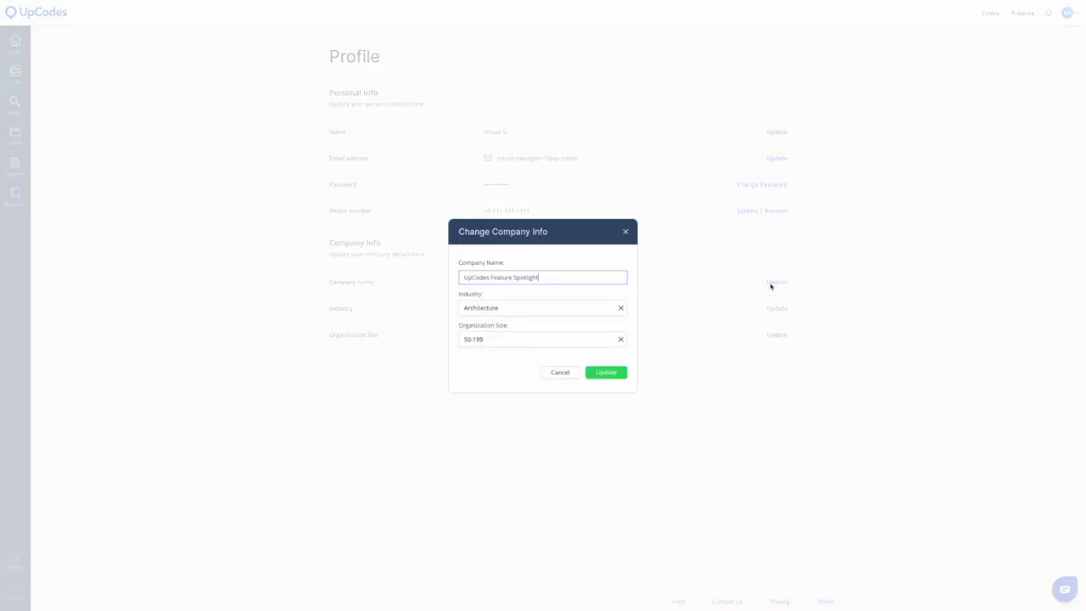
click(588, 307)
click(589, 307)
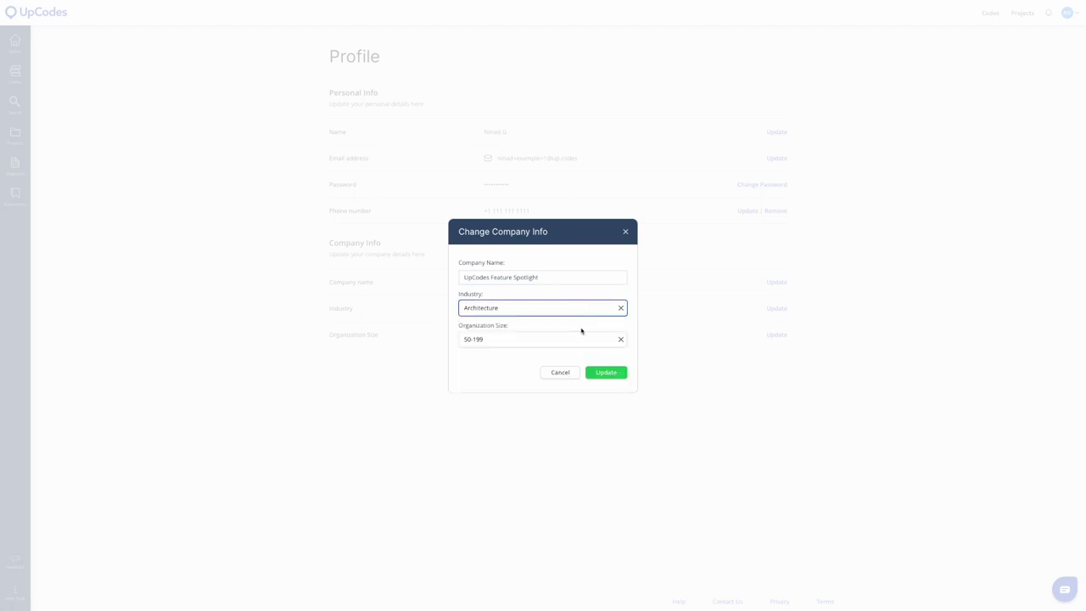
click(560, 373)
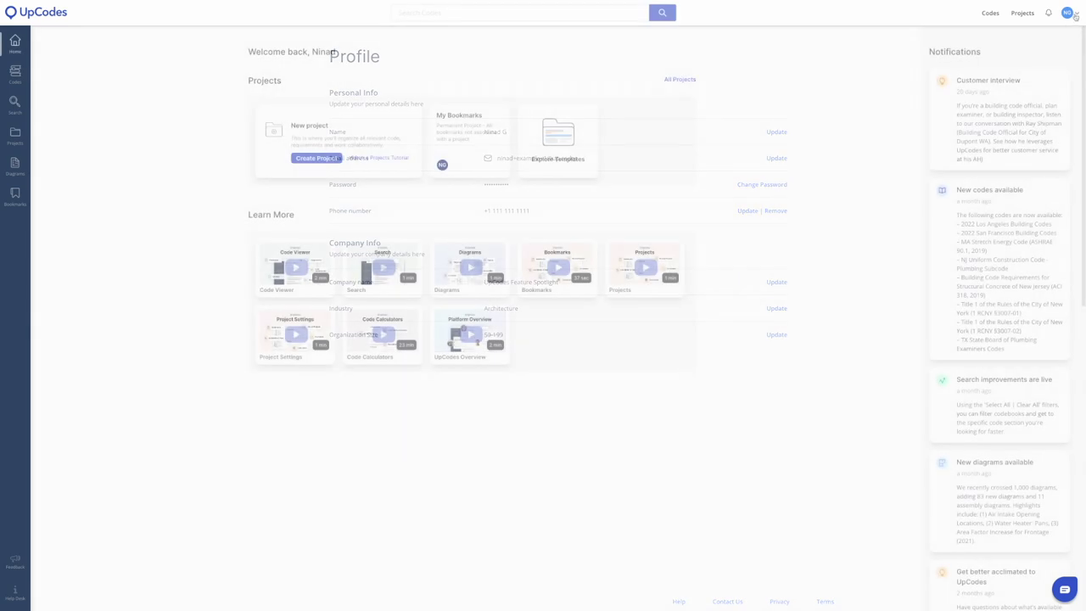
- Go to the Users page listing six members under a 10-user subscription
click(1035, 54)
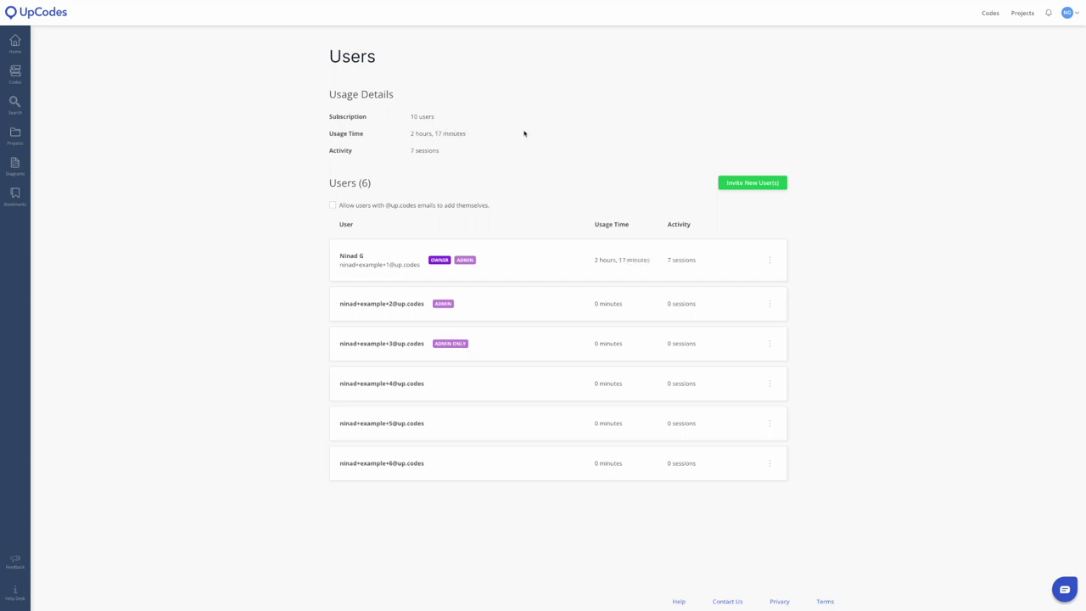
click(743, 183)
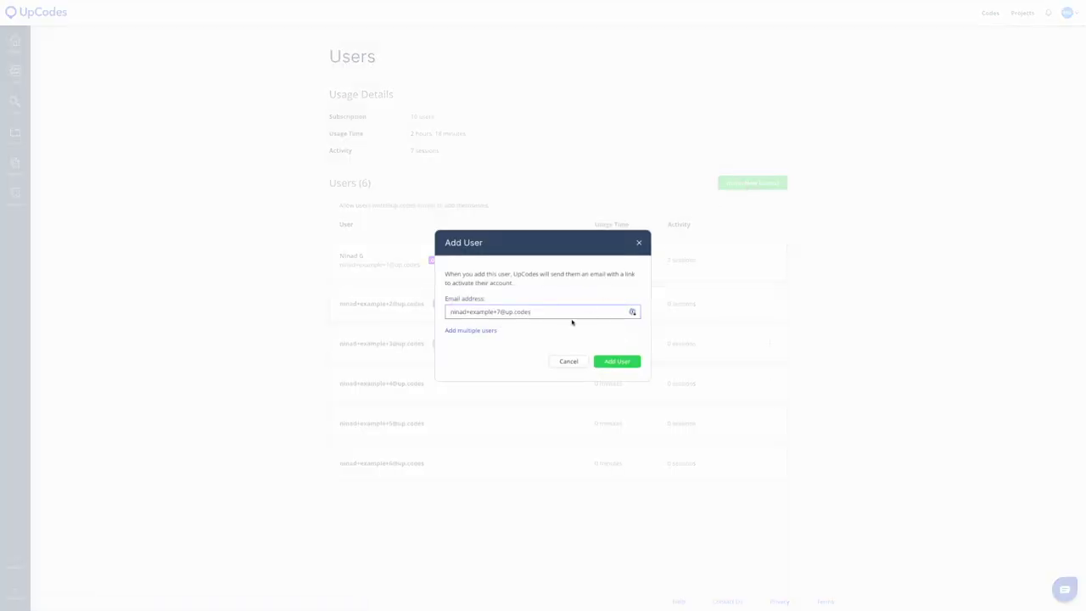
click(607, 362)
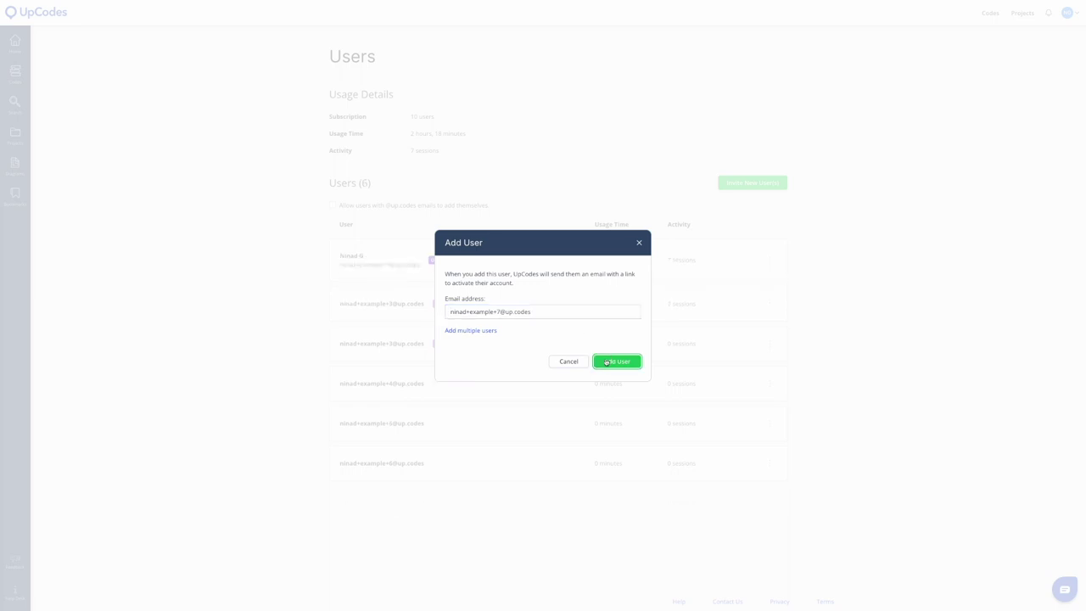
click(745, 184)
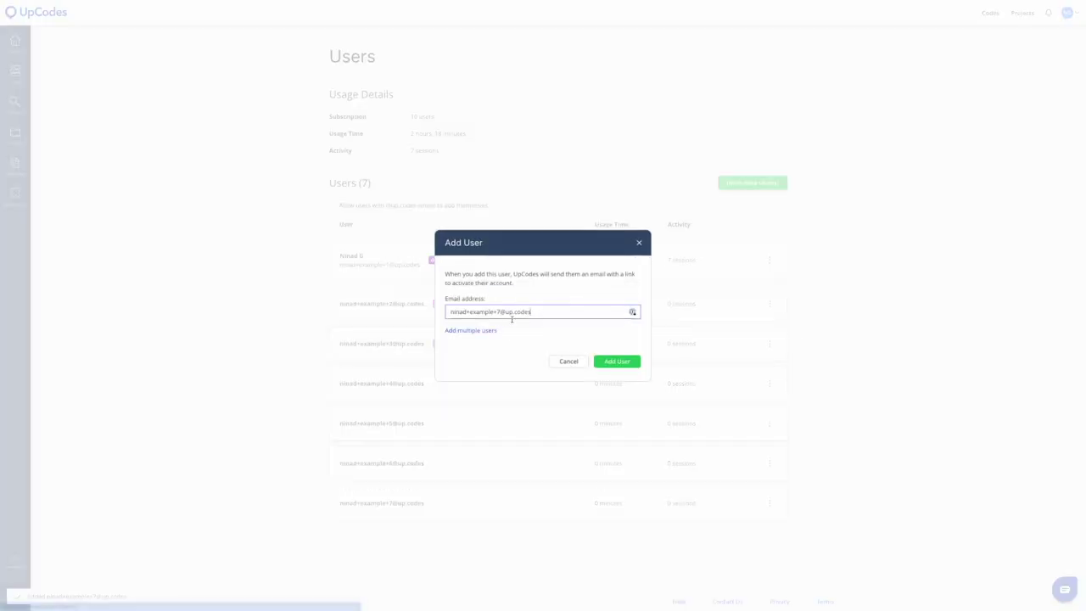
- Cancel the Add multiple users form without adding anyone, then open the fourth user's actions
click(480, 330)
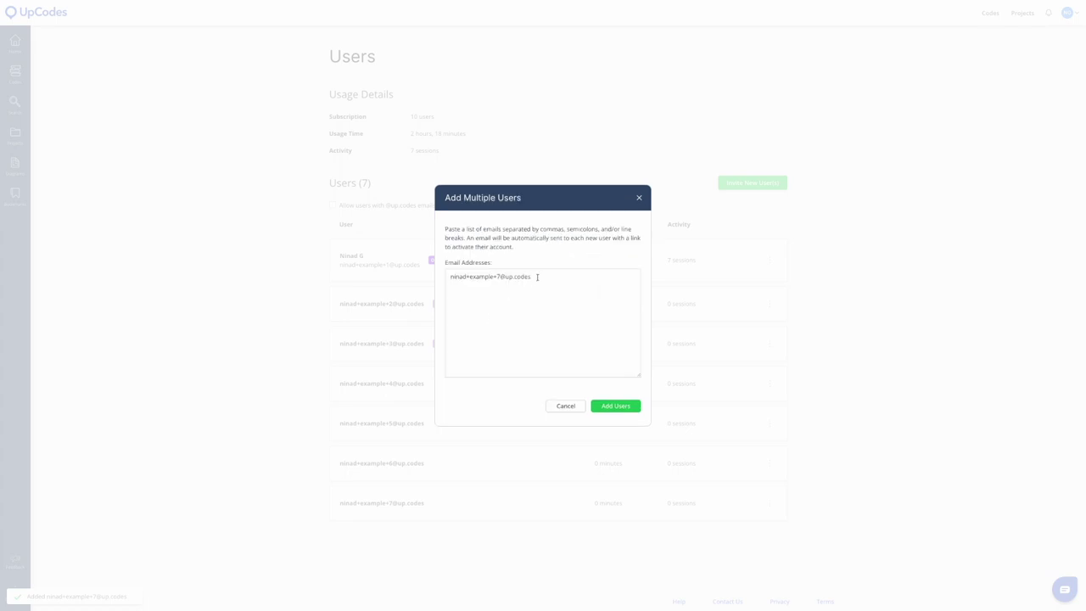
click(565, 405)
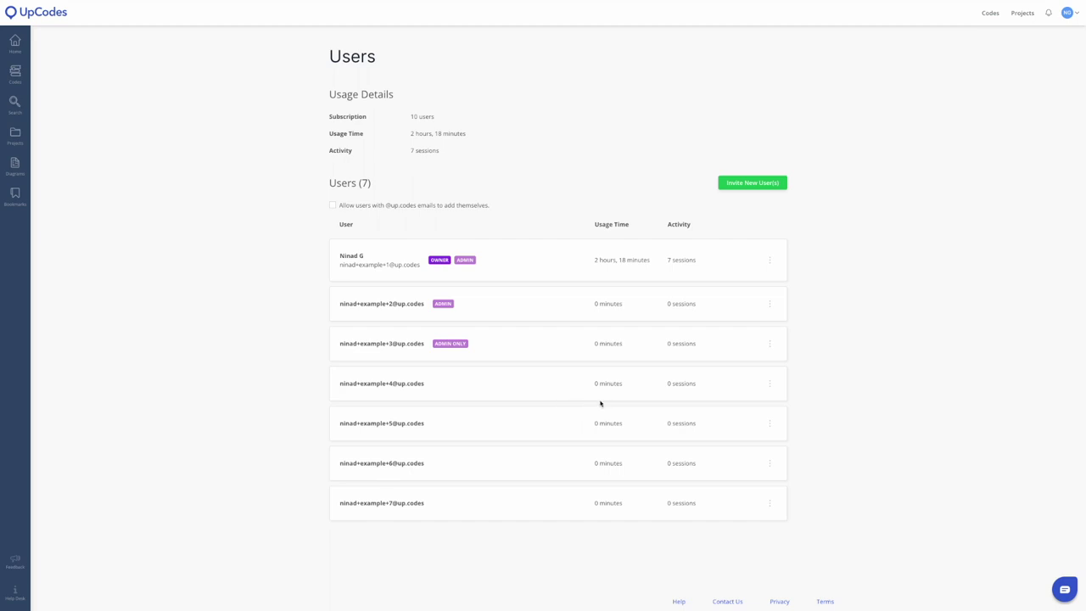
click(770, 385)
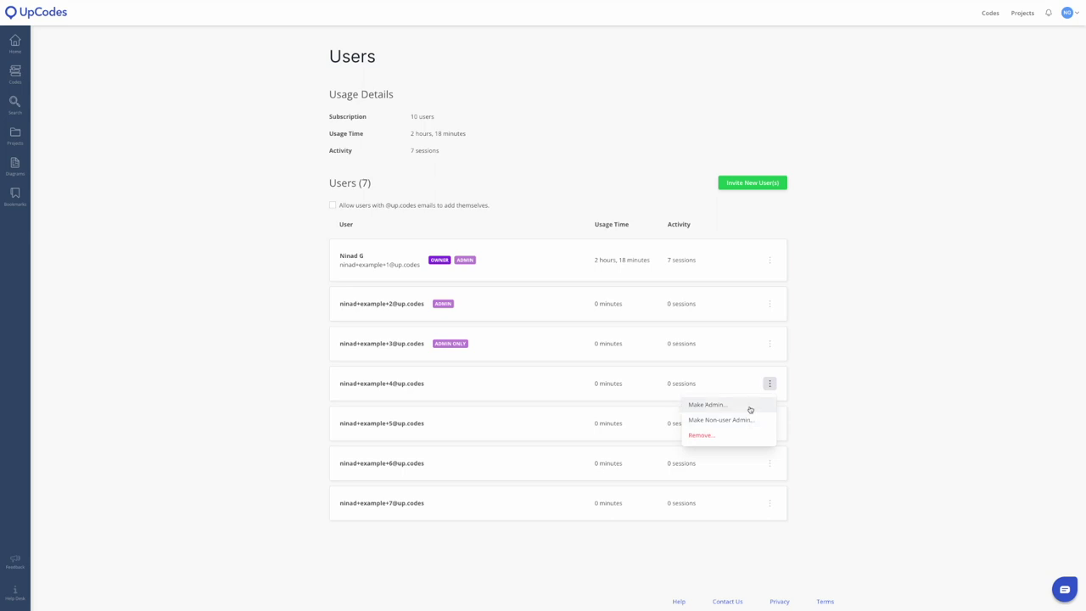
click(750, 406)
click(633, 357)
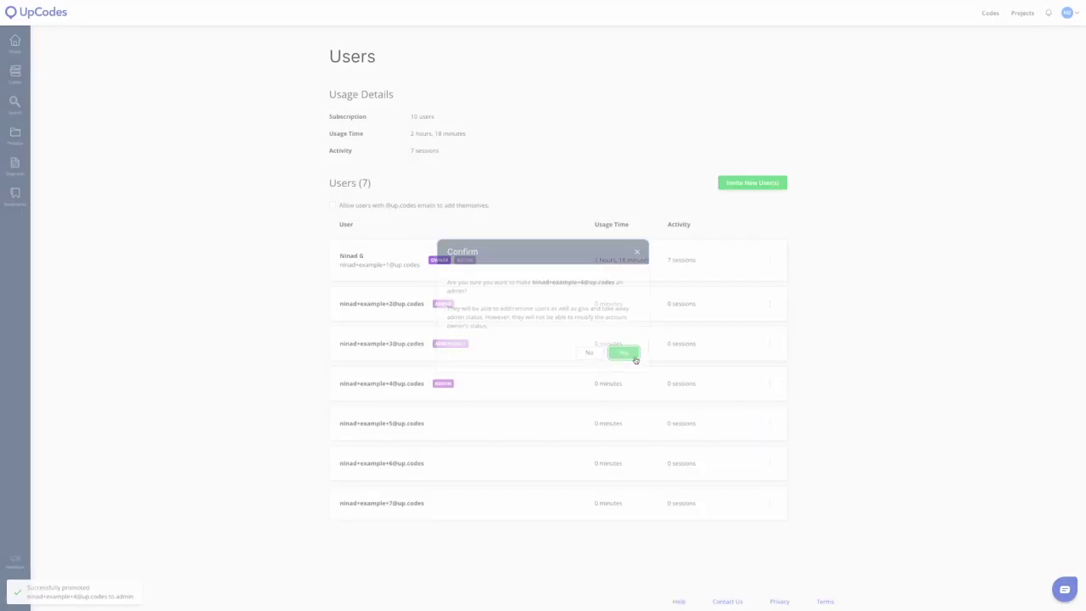
click(769, 424)
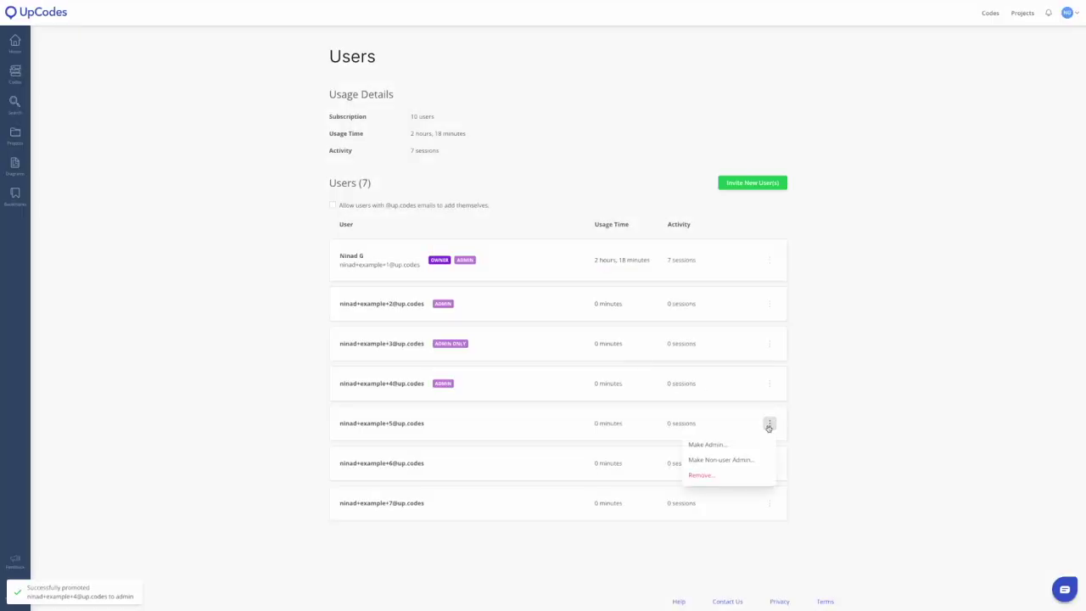
click(725, 475)
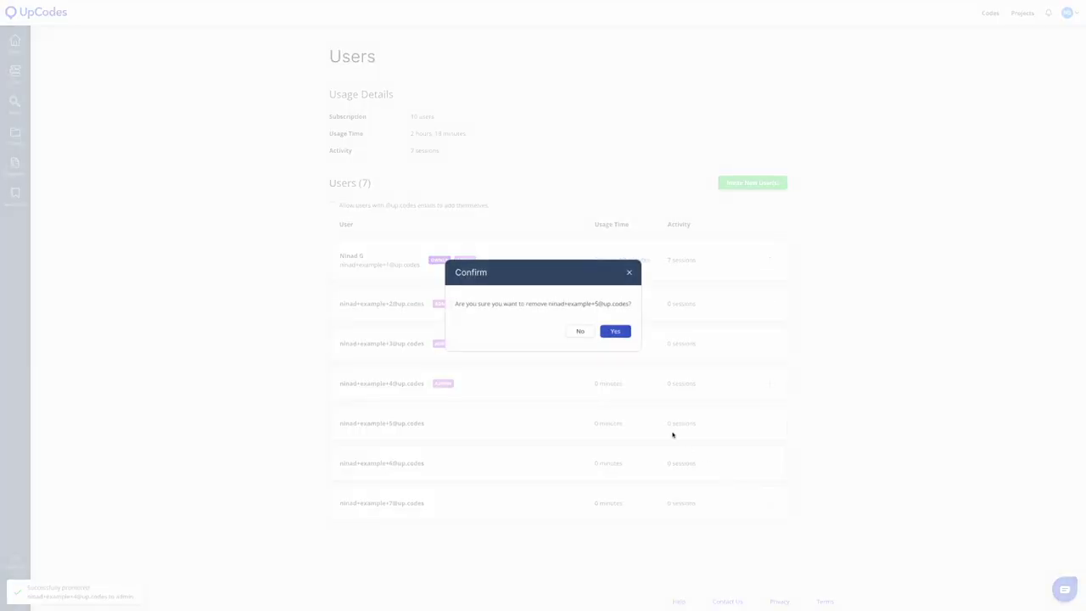
click(616, 336)
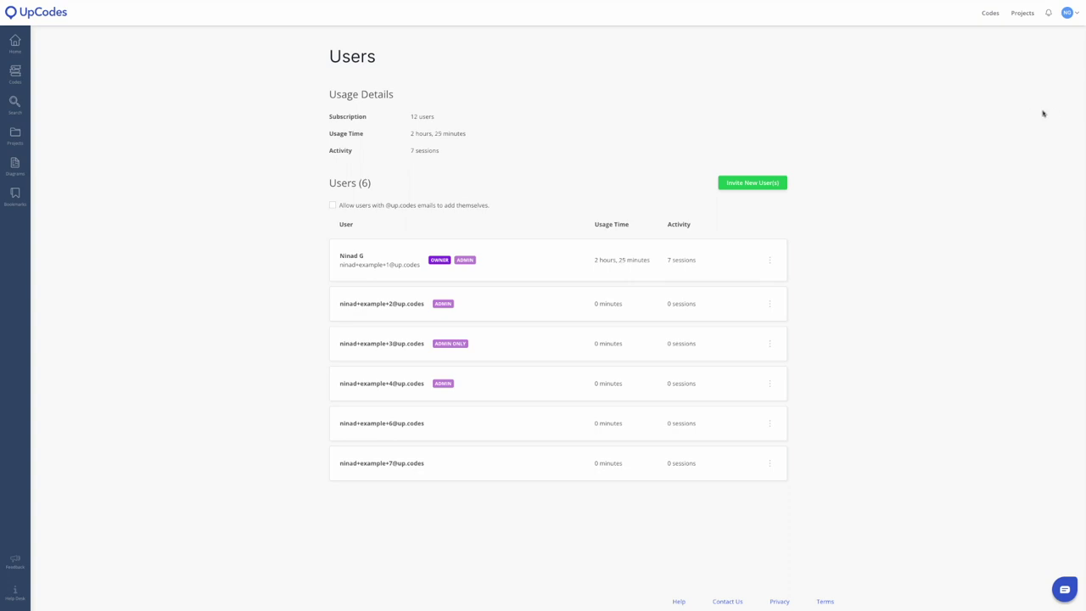
- Raise the subscription to 14 users on the Billing page, renewing at $5,544
click(1073, 17)
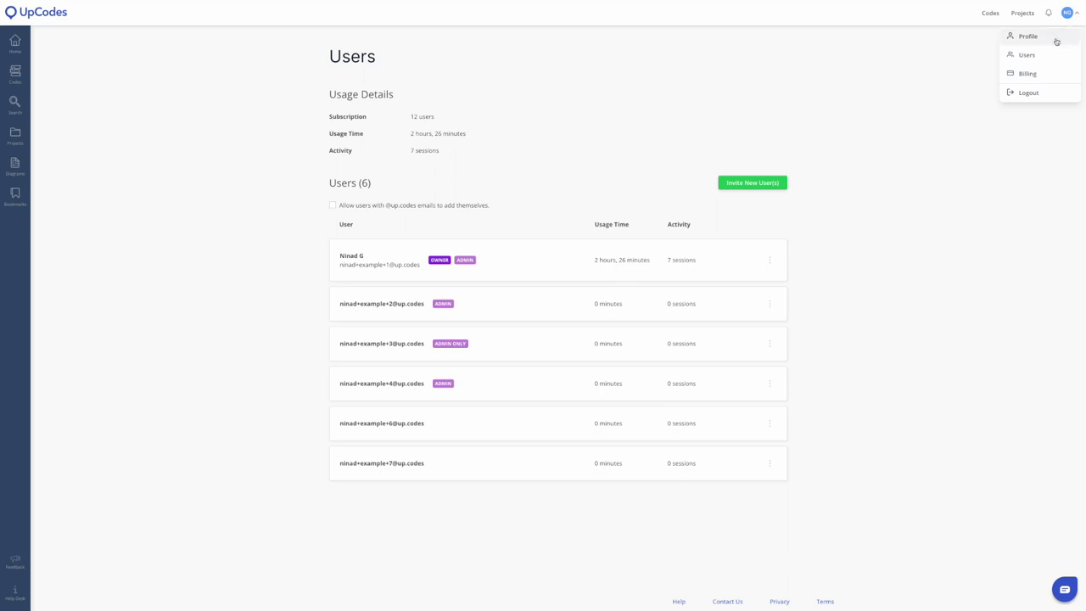
click(1036, 74)
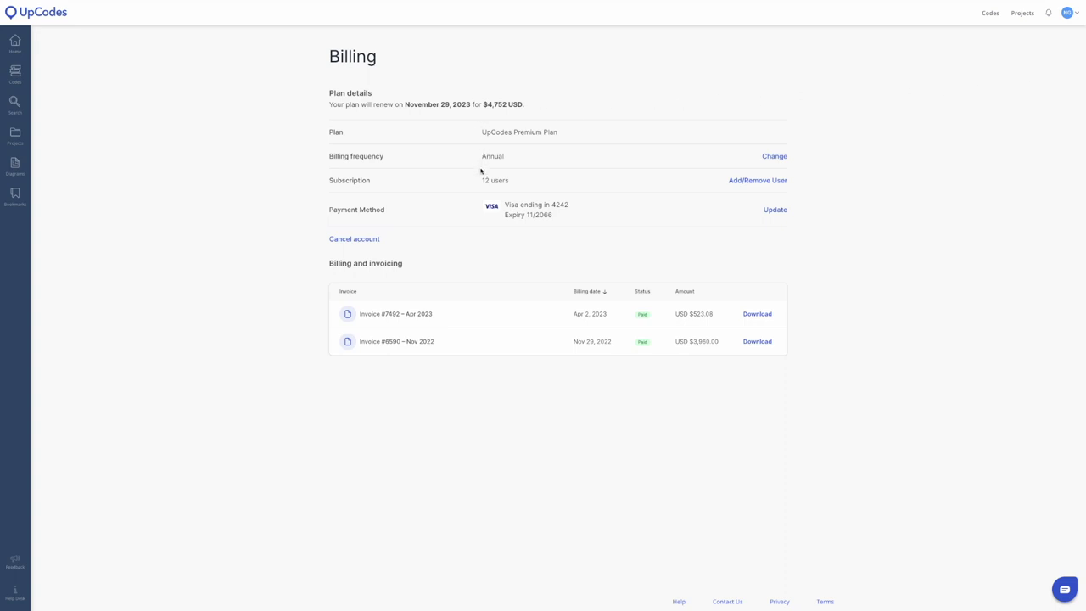
click(783, 184)
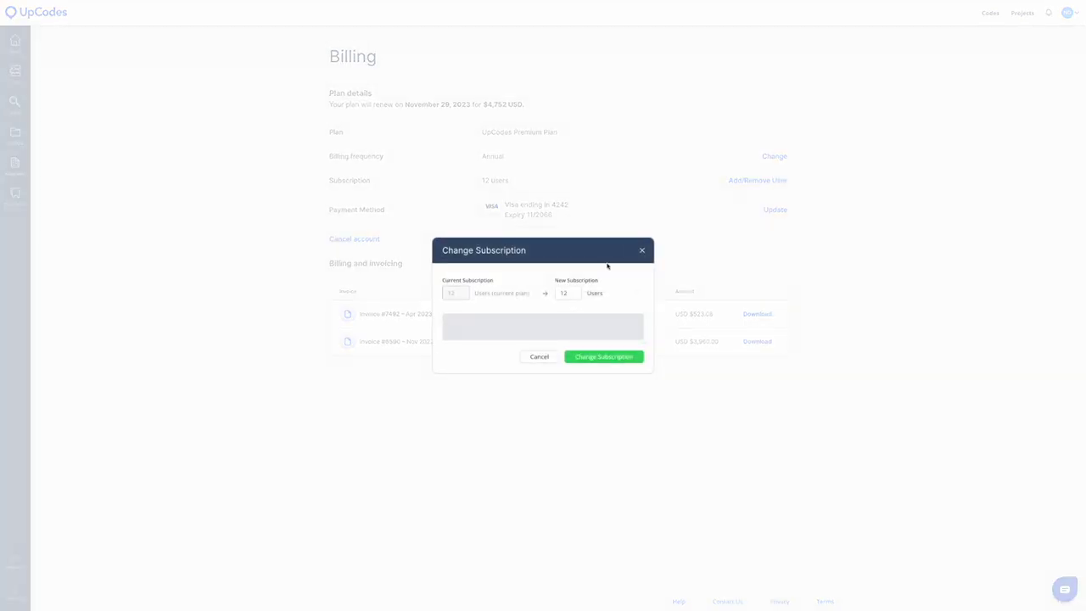
click(570, 292)
key(BackSpace)
text(4)
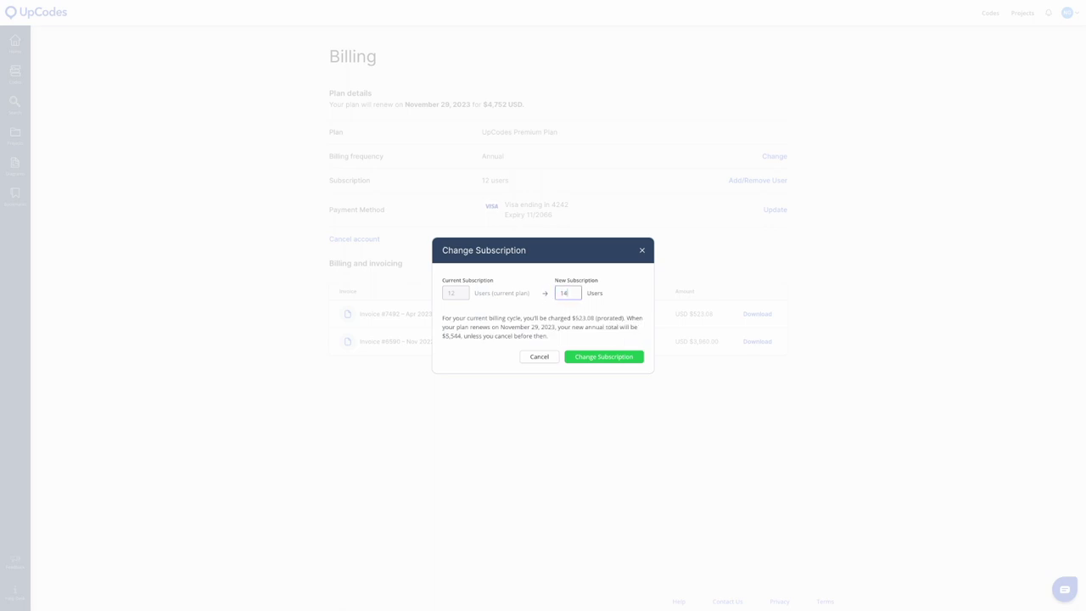
click(587, 357)
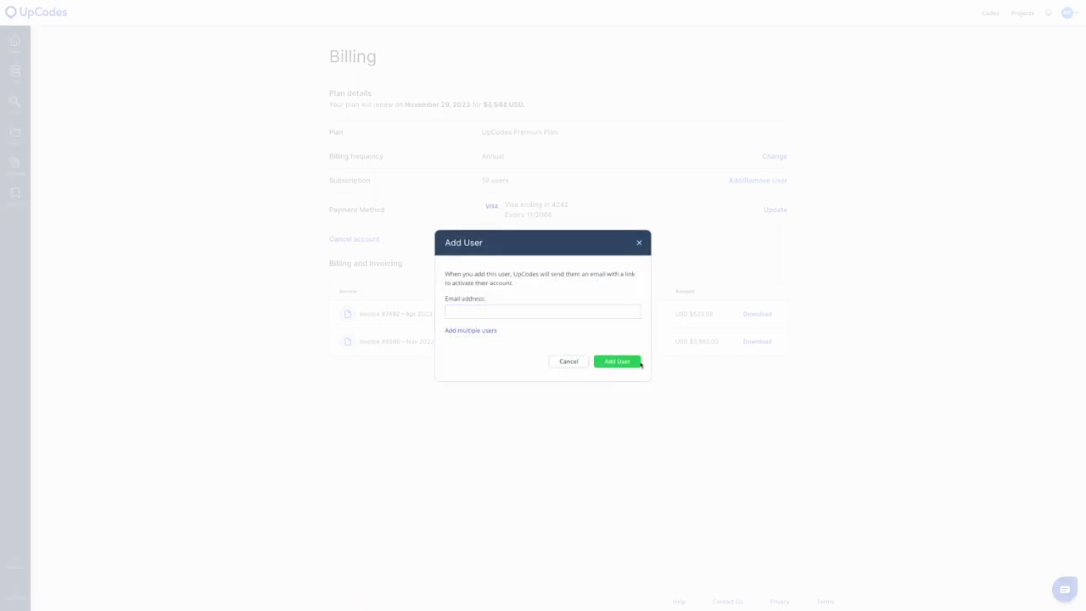
click(567, 362)
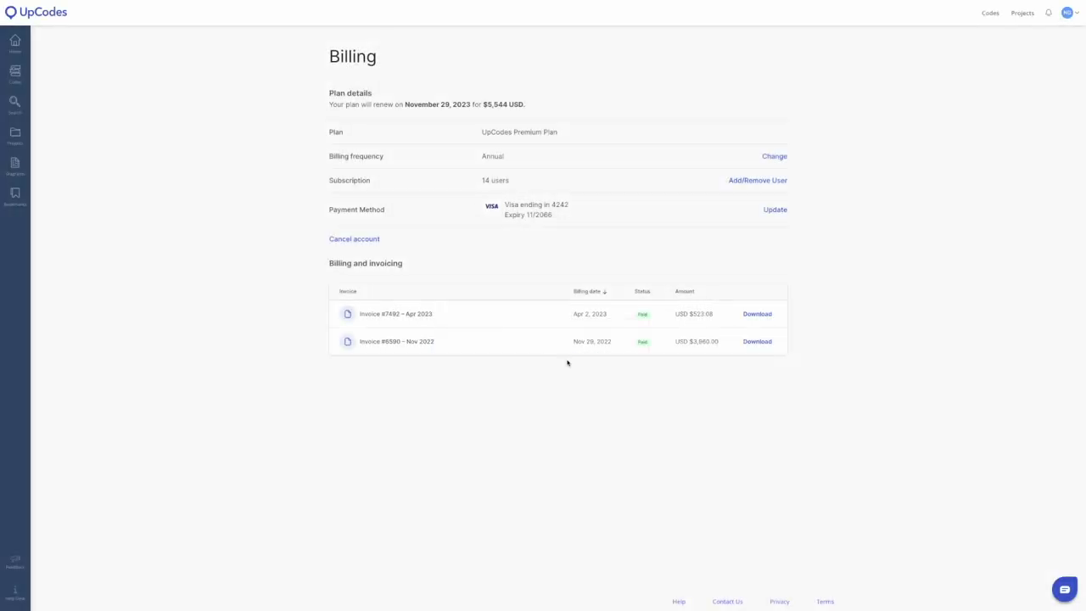
- Download the November 2022 invoice and back out of cancelling the account
click(753, 345)
click(360, 240)
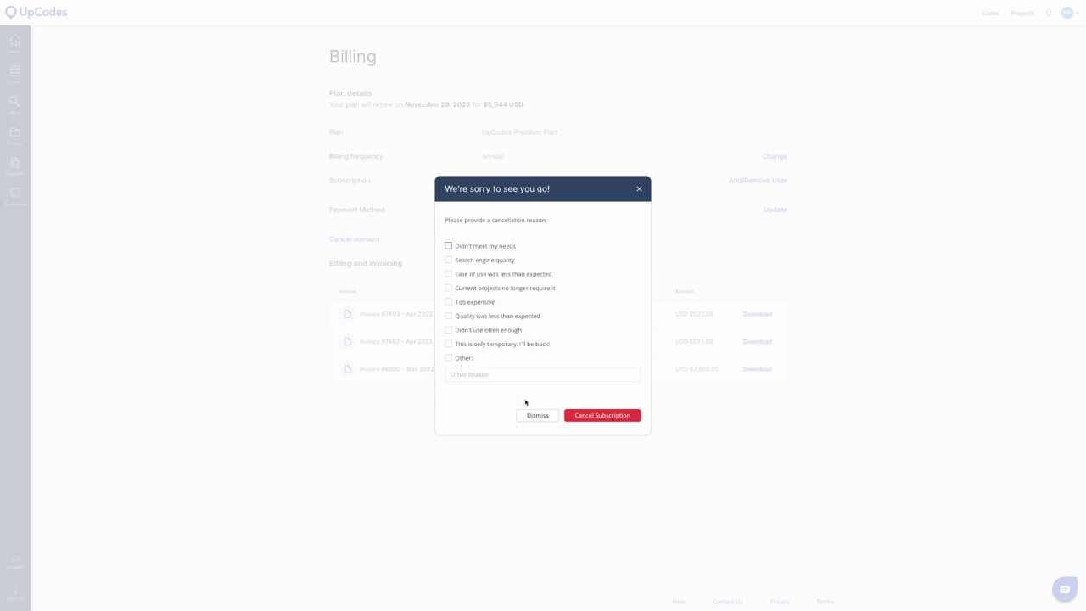
click(552, 418)
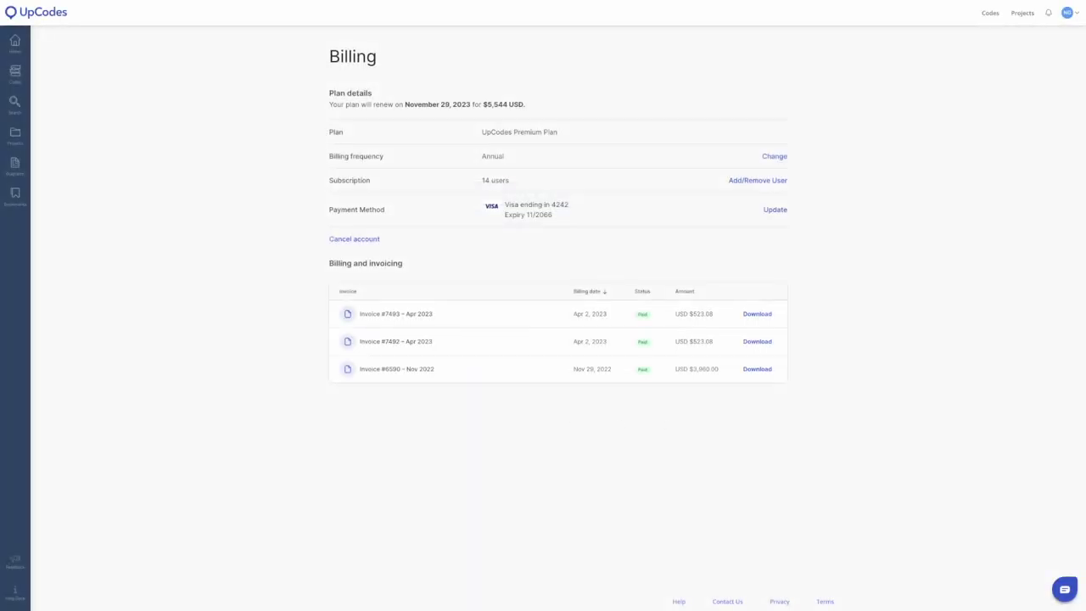